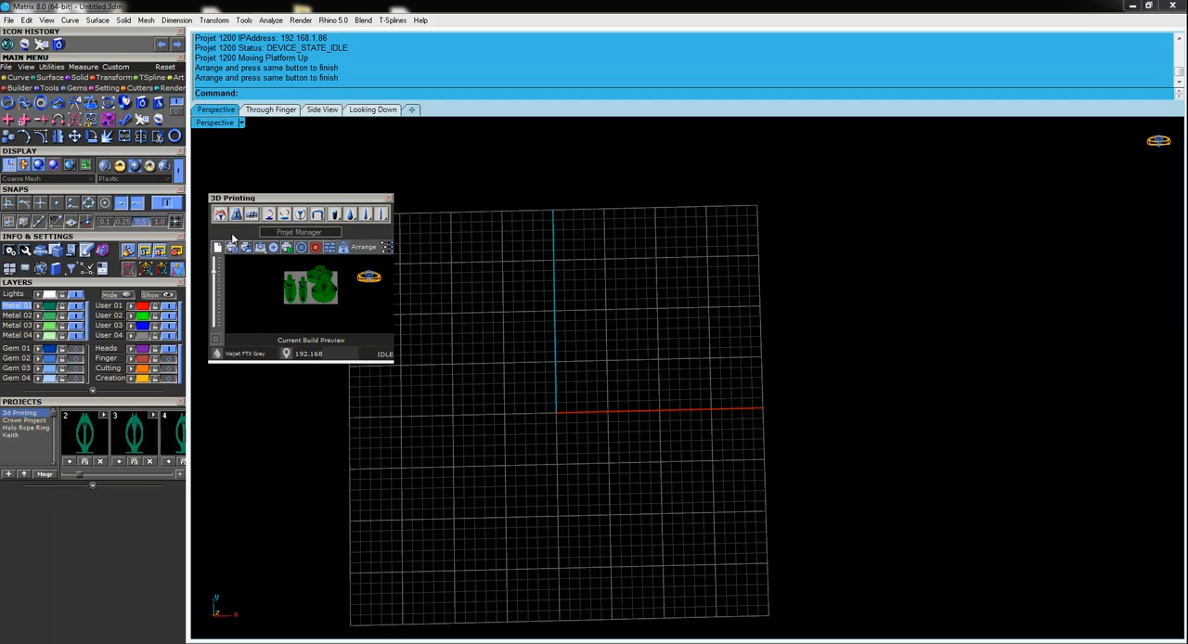
# Open the current build for arranging and examine the supported rings on the platform from an angled view.
pyautogui.click(367, 248)
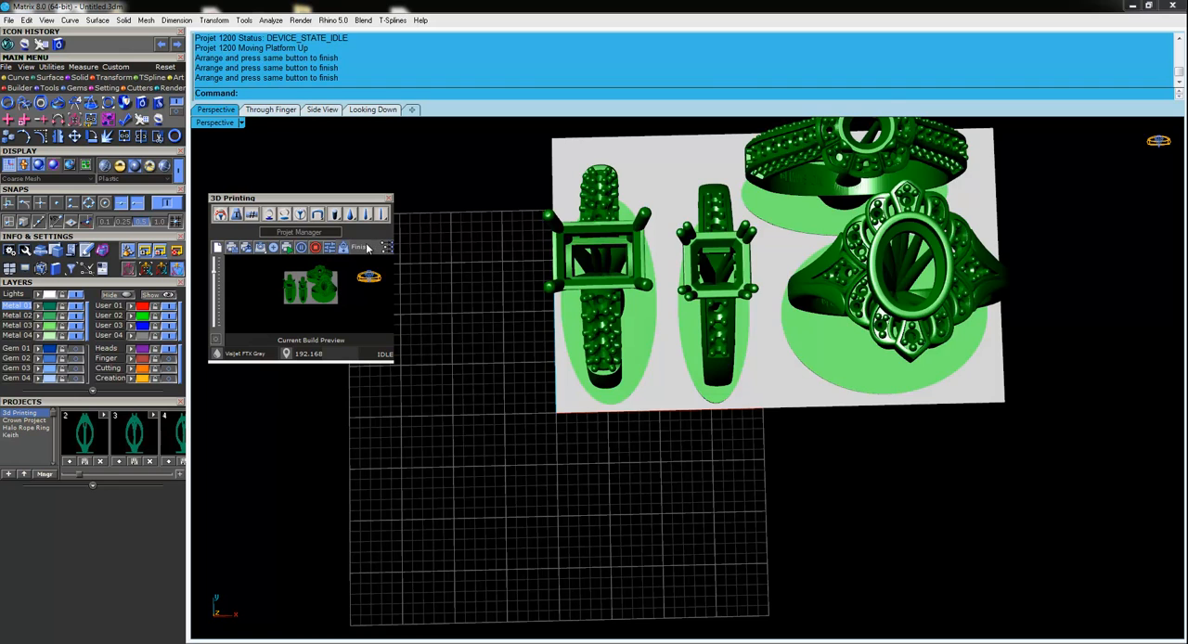
pyautogui.moveTo(582, 491); pyautogui.dragTo(658, 488, button='right')
pyautogui.scroll(5, 659, 489)
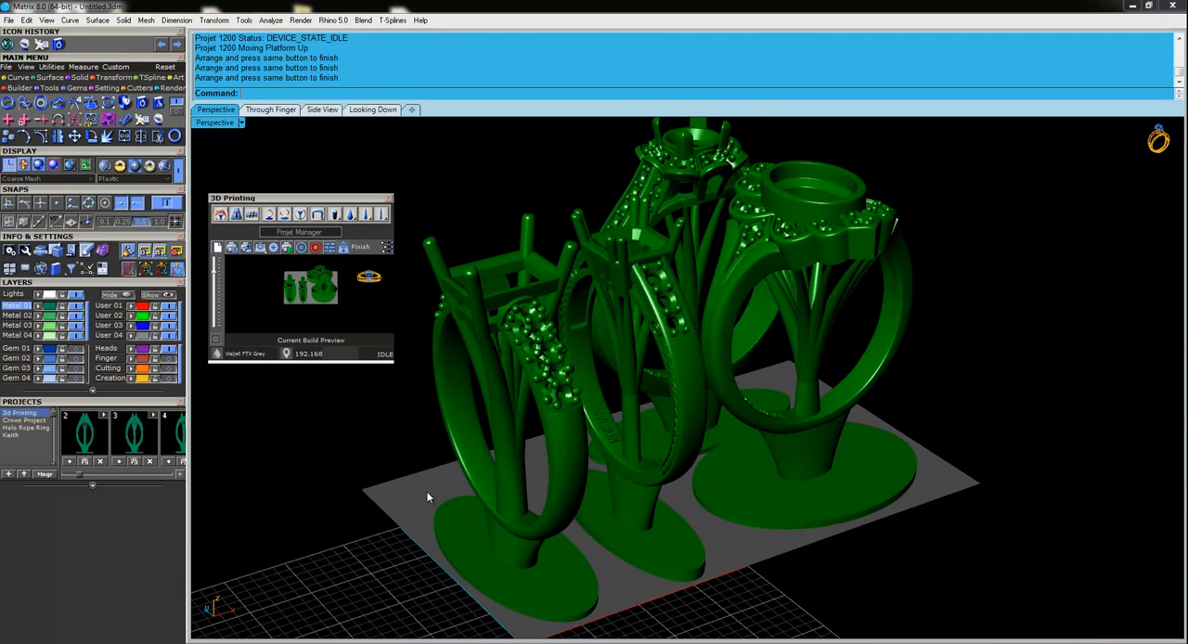
# Turn on the slice preview and run the slice height down and back up to inspect the rings' and supports' cross-sections.
pyautogui.click(216, 339)
pyautogui.moveTo(218, 274)
pyautogui.mouseDown()
pyautogui.moveTo(218, 329)
pyautogui.moveTo(218, 291)
pyautogui.mouseUp()
pyautogui.moveTo(548, 325); pyautogui.dragTo(594, 345, button='right')
pyautogui.scroll(10, 501, 397)
pyautogui.moveTo(499, 394); pyautogui.dragTo(585, 418, button='right')
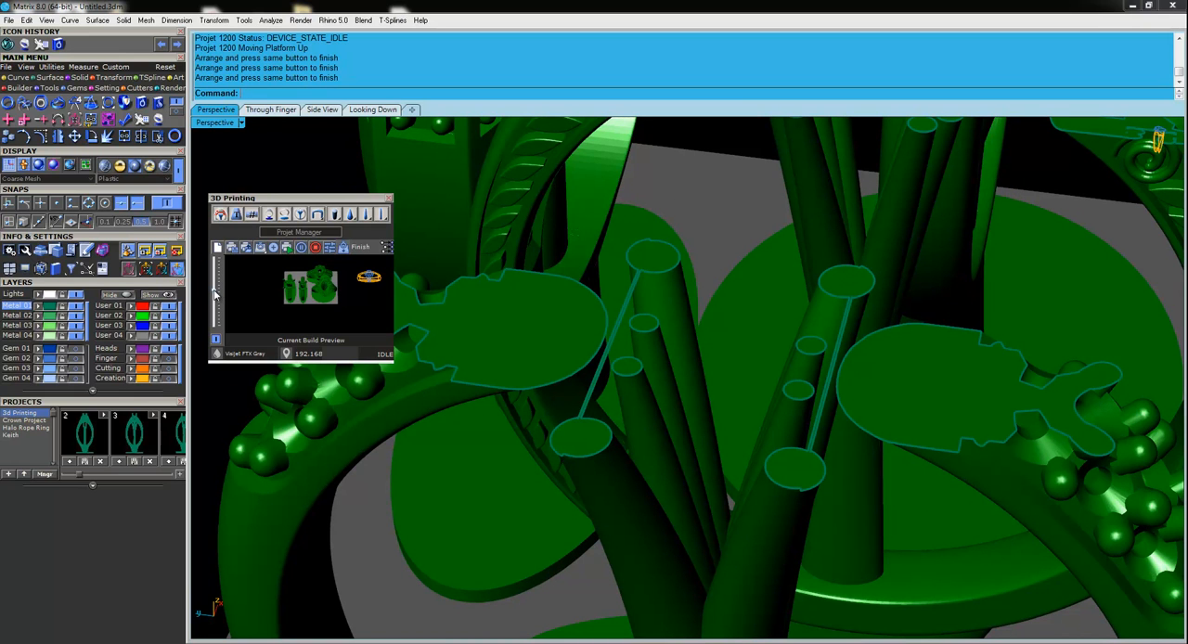
pyautogui.moveTo(214, 289); pyautogui.dragTo(214, 269)
pyautogui.moveTo(923, 340); pyautogui.dragTo(694, 444, button='right')
pyautogui.scroll(-15, 748, 355)
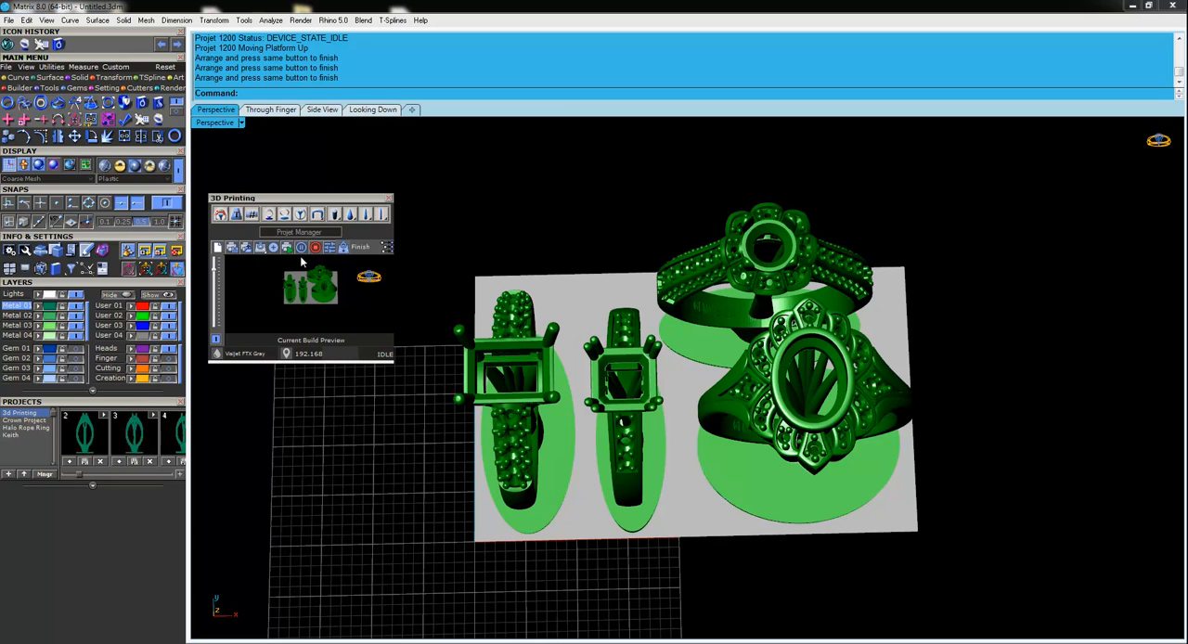
# Save the arranged build as a VBF build file named "Build 3" in the 00 3d Builds folder.
pyautogui.click(232, 256)
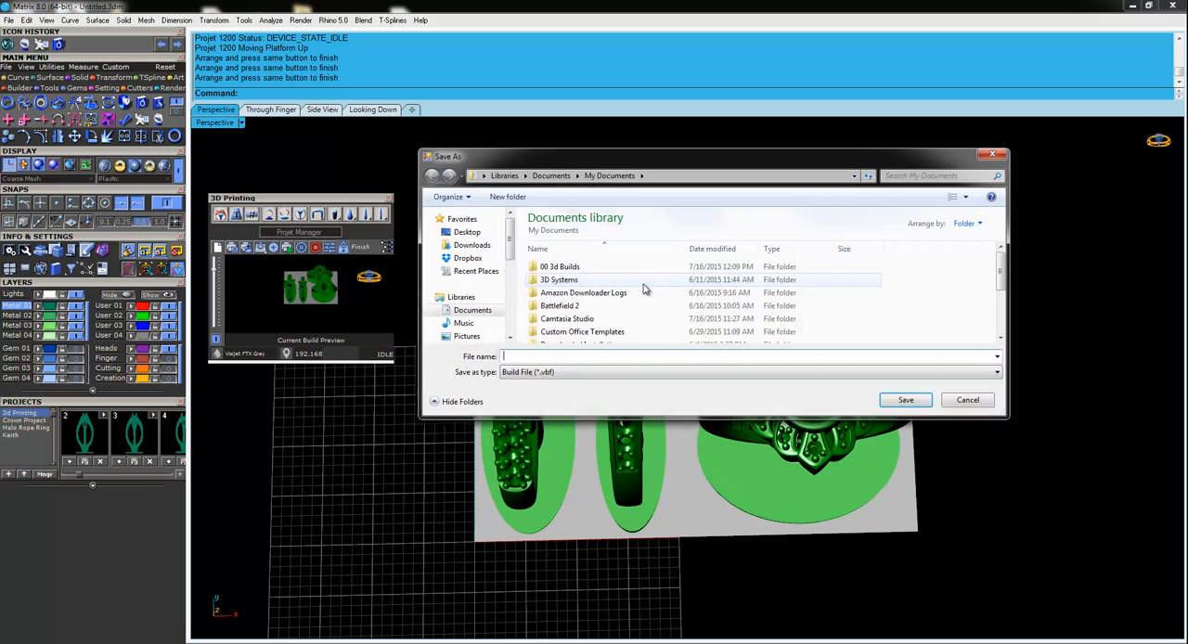
pyautogui.click(553, 267)
pyautogui.doubleClick(553, 267)
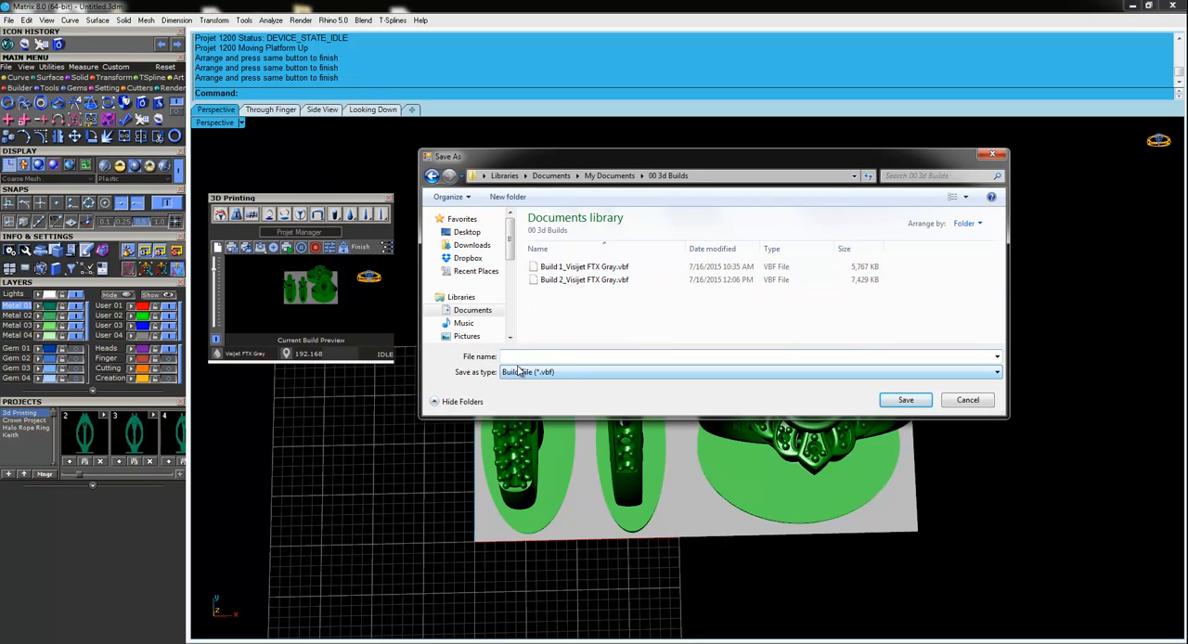
pyautogui.click(521, 371)
pyautogui.click(515, 360)
pyautogui.click(515, 360)
pyautogui.write('Build 3')
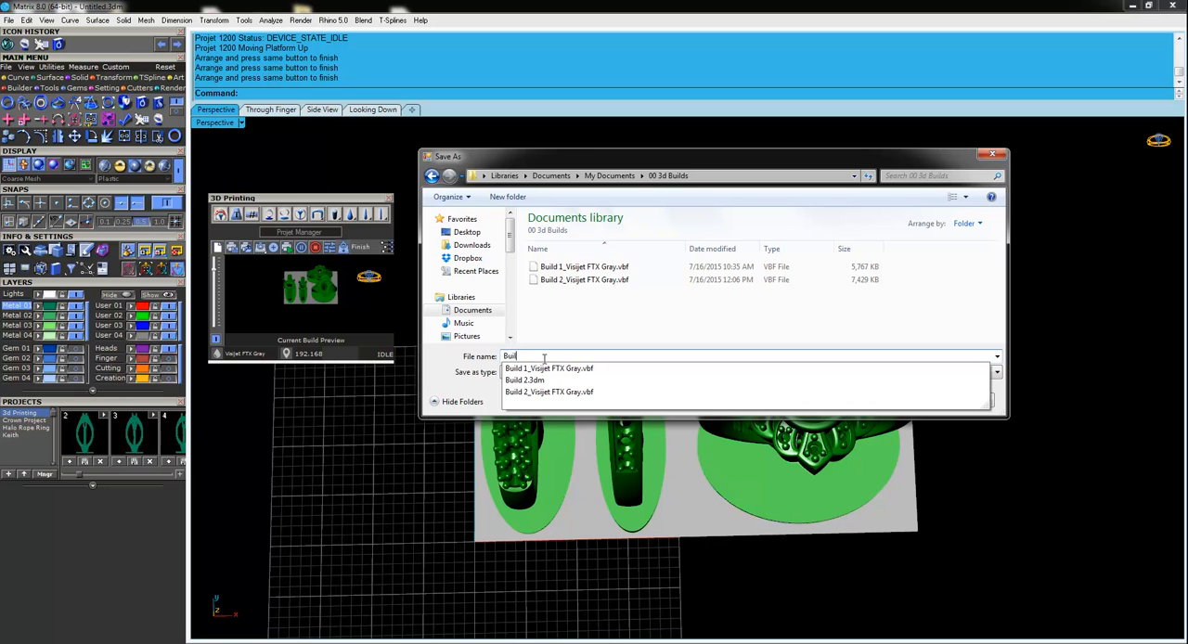
pyautogui.click(903, 400)
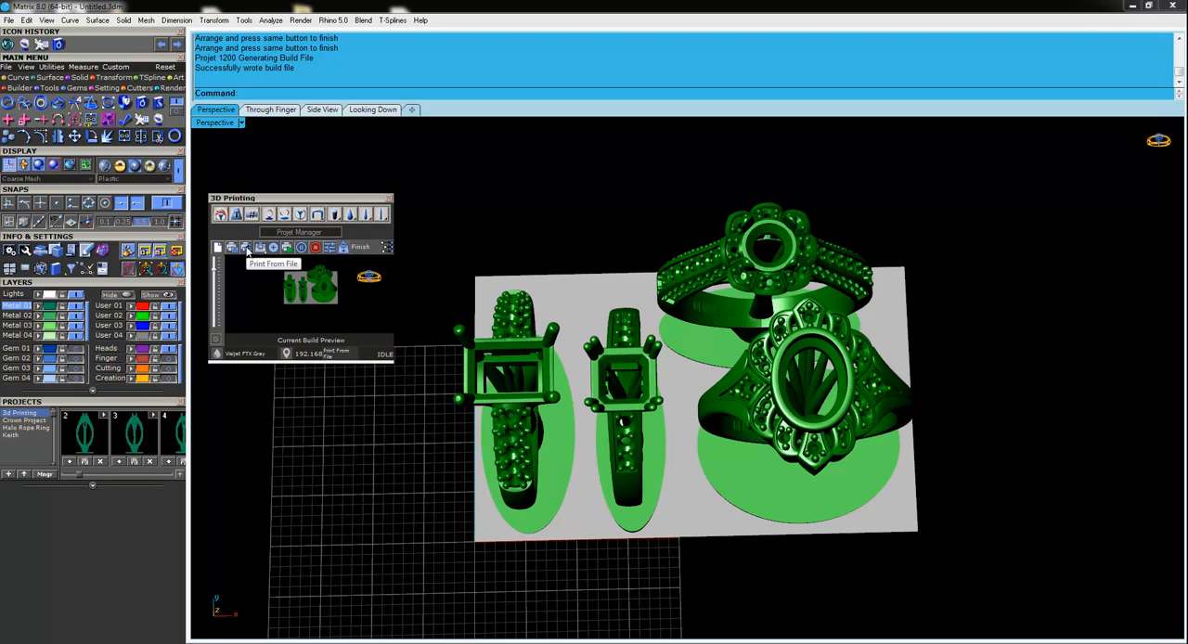
# Print from the saved file Build 3_Visijet FTX Gray.vbf in the 00 3d Builds folder and stop the printer job.
pyautogui.click(245, 248)
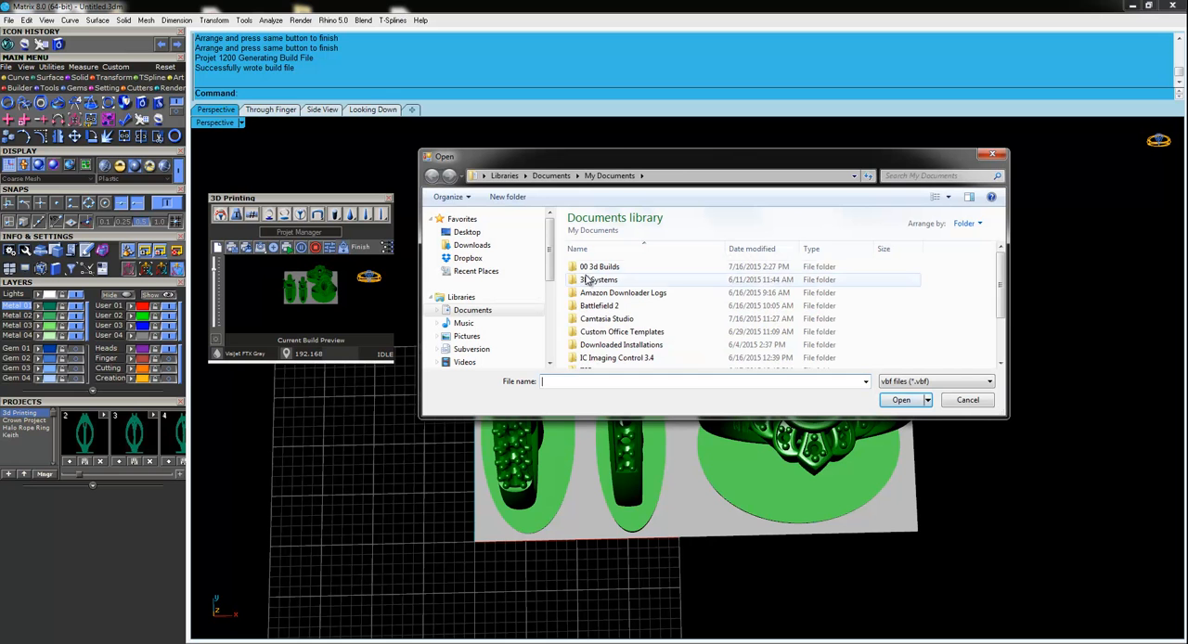
pyautogui.doubleClick(594, 268)
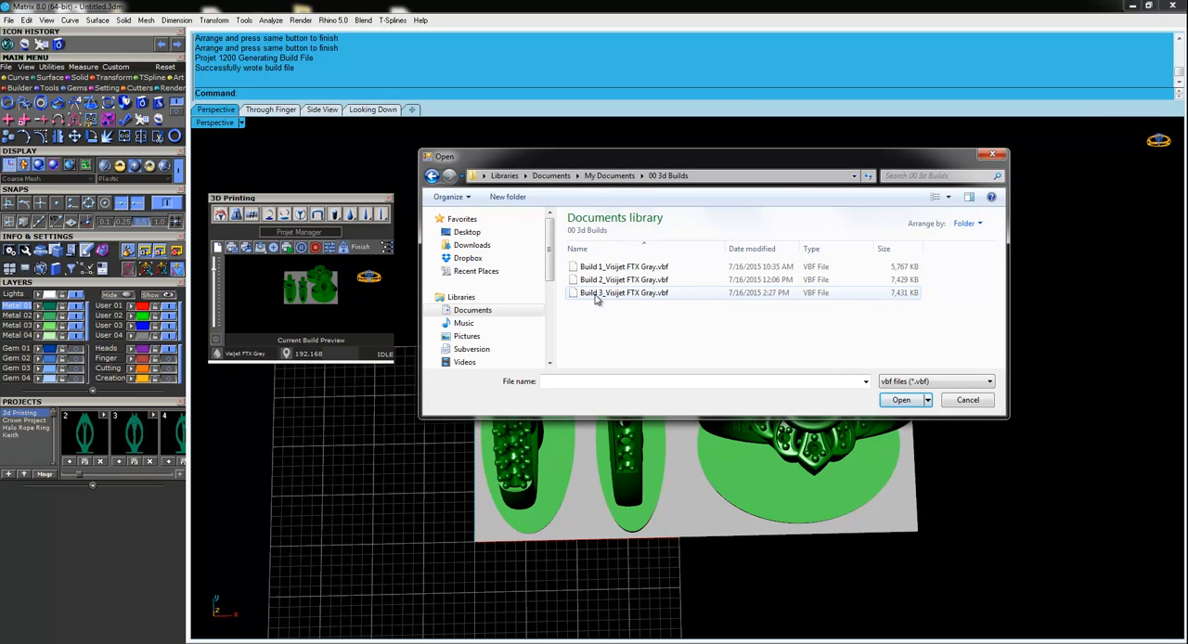
pyautogui.click(597, 295)
pyautogui.click(901, 401)
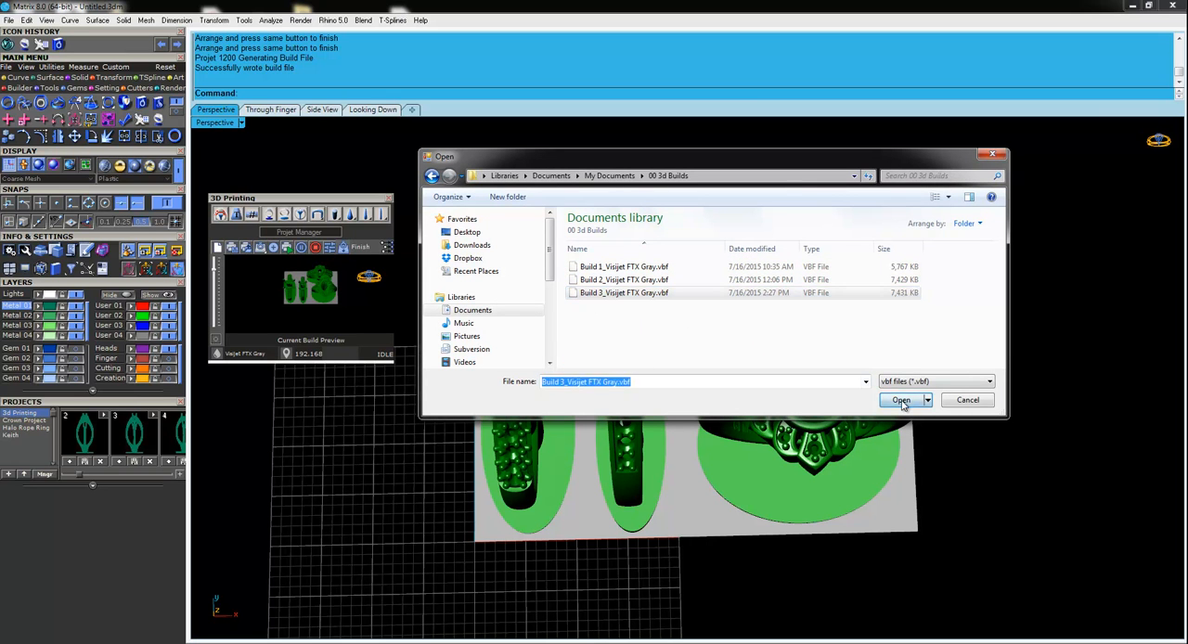
pyautogui.moveTo(340, 255); pyautogui.dragTo(656, 223)
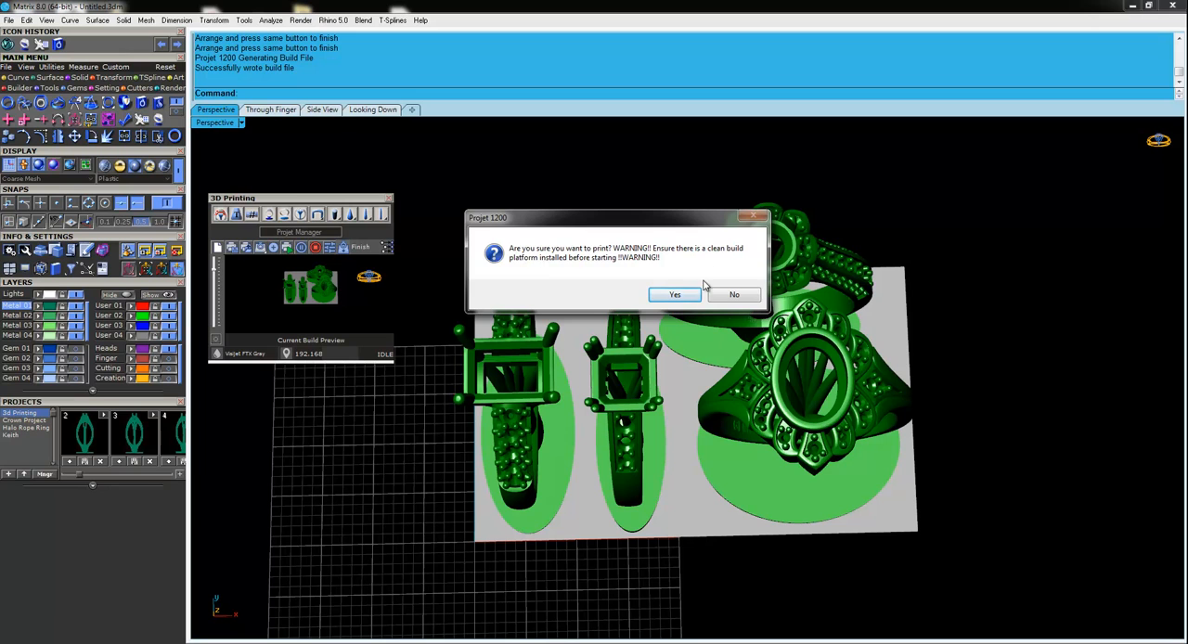
pyautogui.click(676, 295)
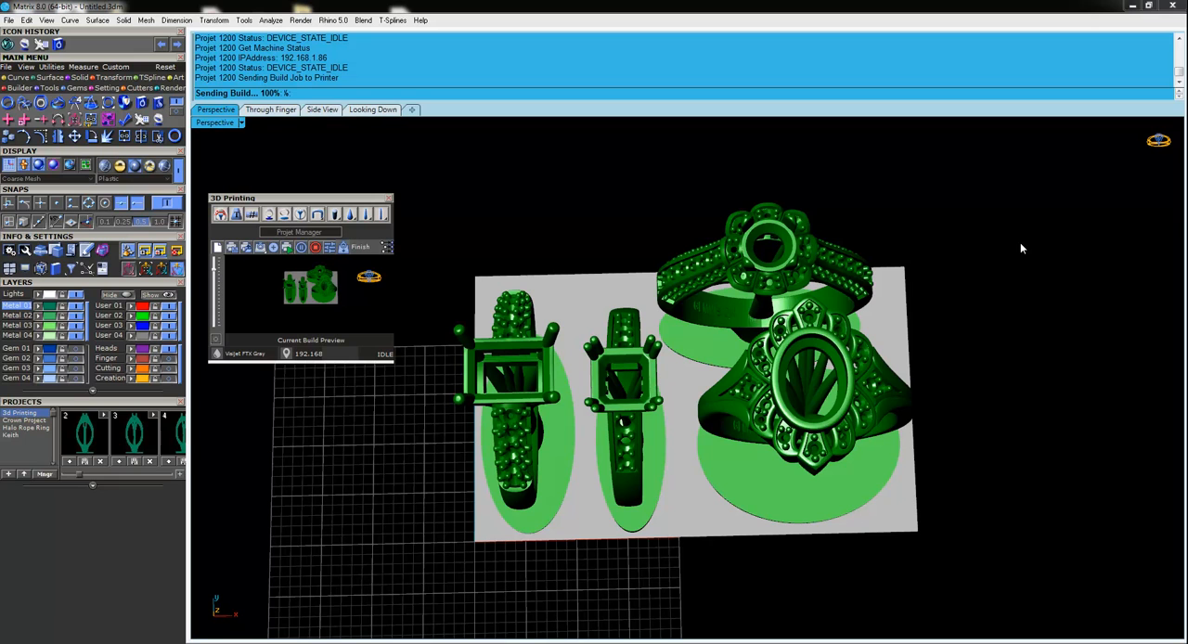
pyautogui.click(316, 249)
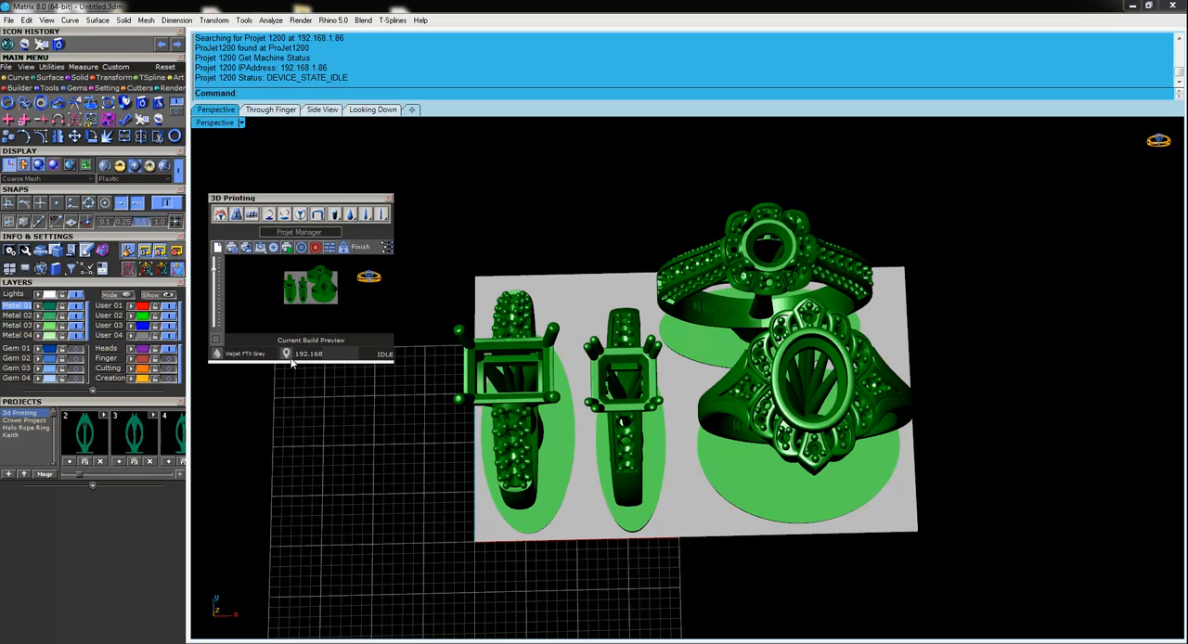
# Try to start the printer with the current arrangement, inspect the highlighted ring and close the arrangement.
pyautogui.click(286, 247)
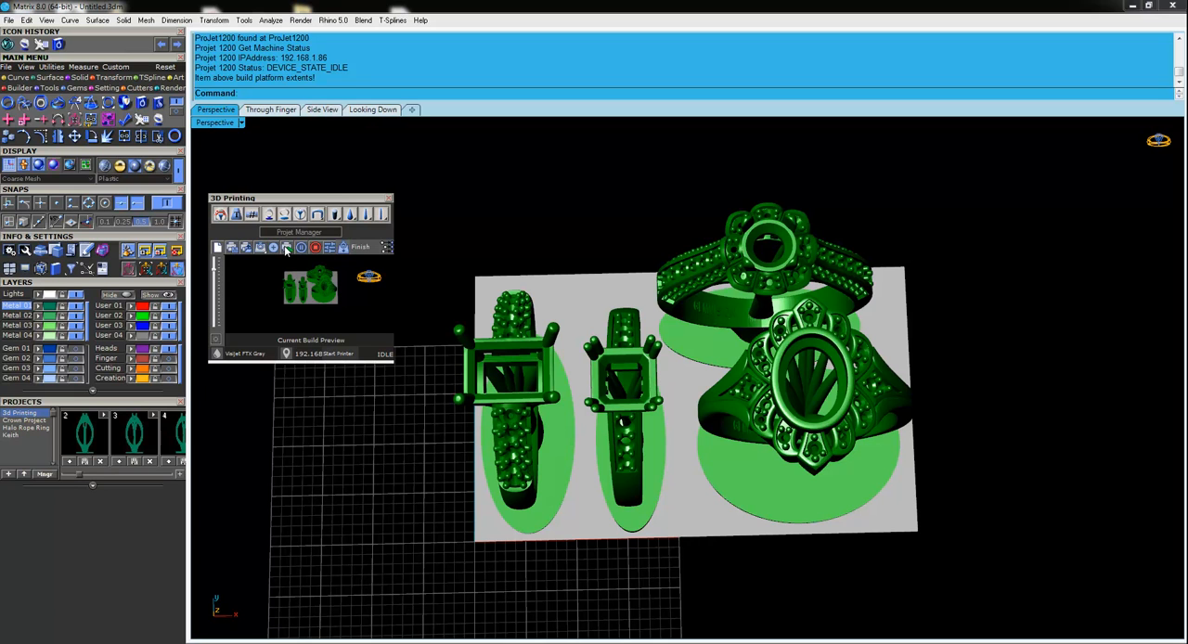
pyautogui.click(712, 263)
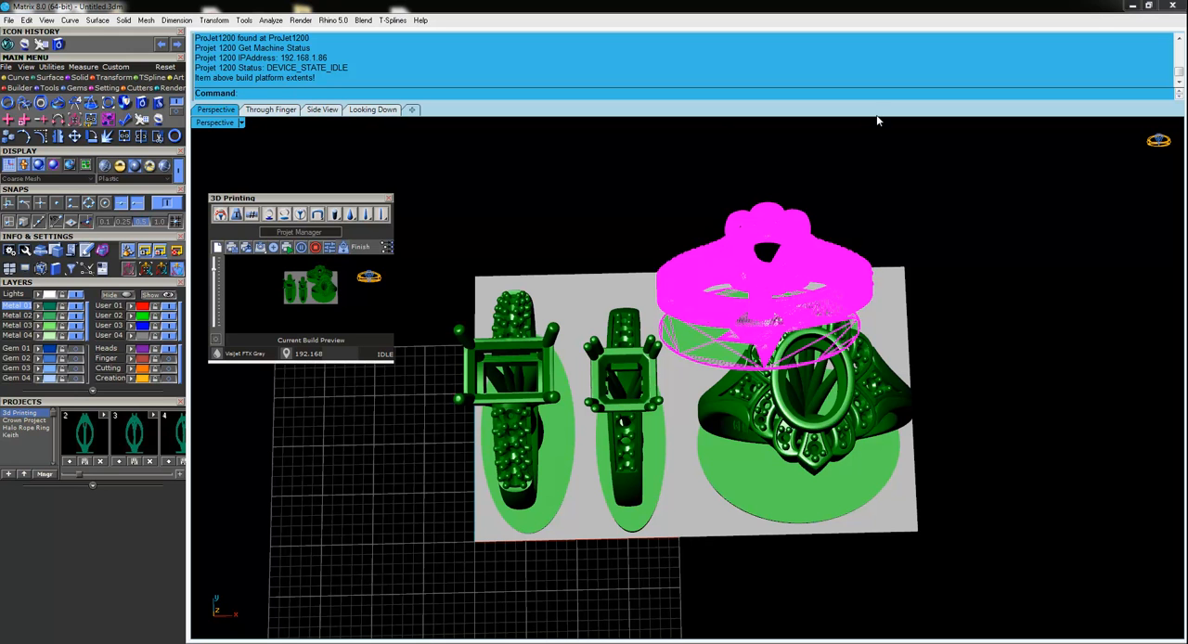
pyautogui.moveTo(505, 265); pyautogui.dragTo(520, 312, button='right')
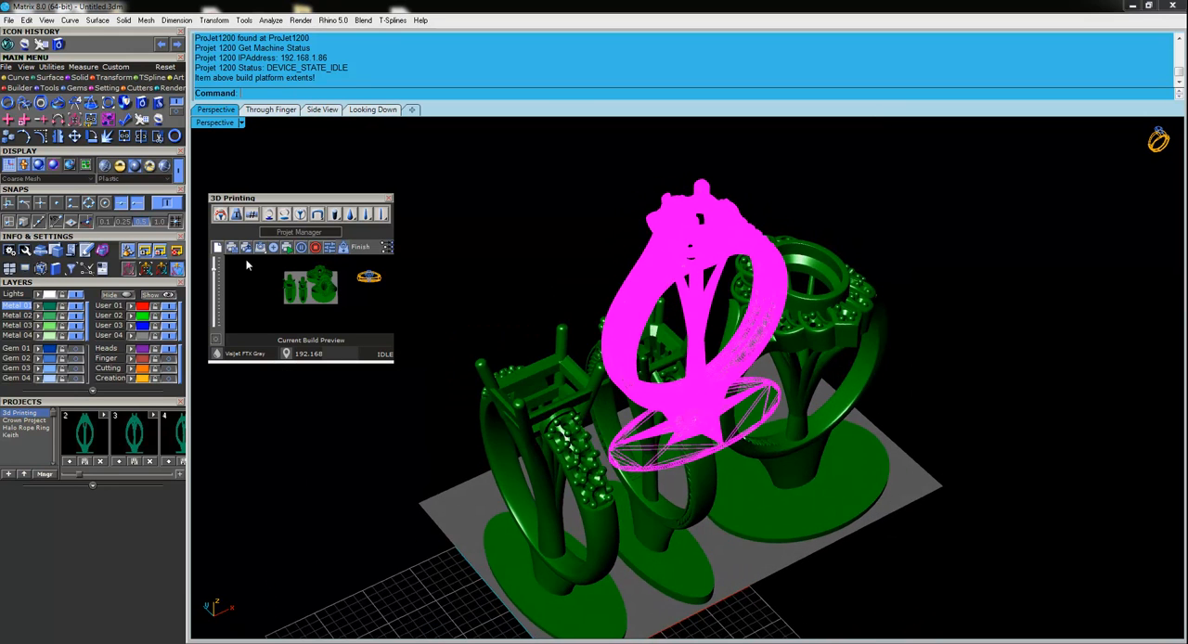
pyautogui.click(363, 246)
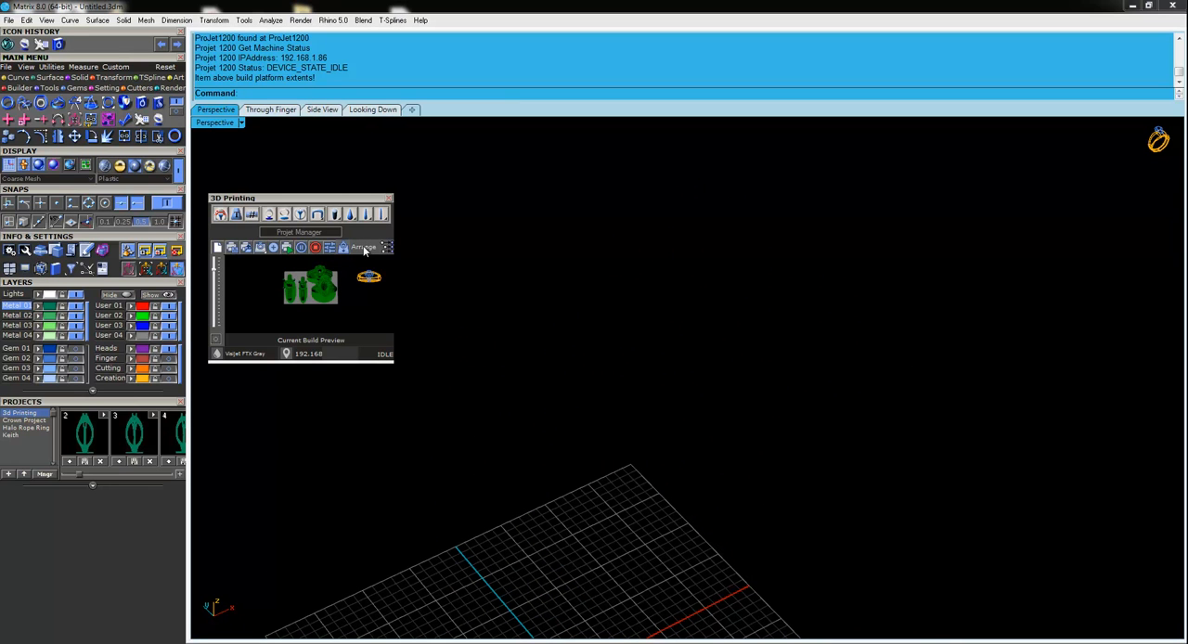
# Reopen the arrangement, move the round-halo ring along the platform toward the two narrow rings, and finish arranging.
pyautogui.click(358, 246)
pyautogui.moveTo(506, 315); pyautogui.dragTo(708, 455, button='right')
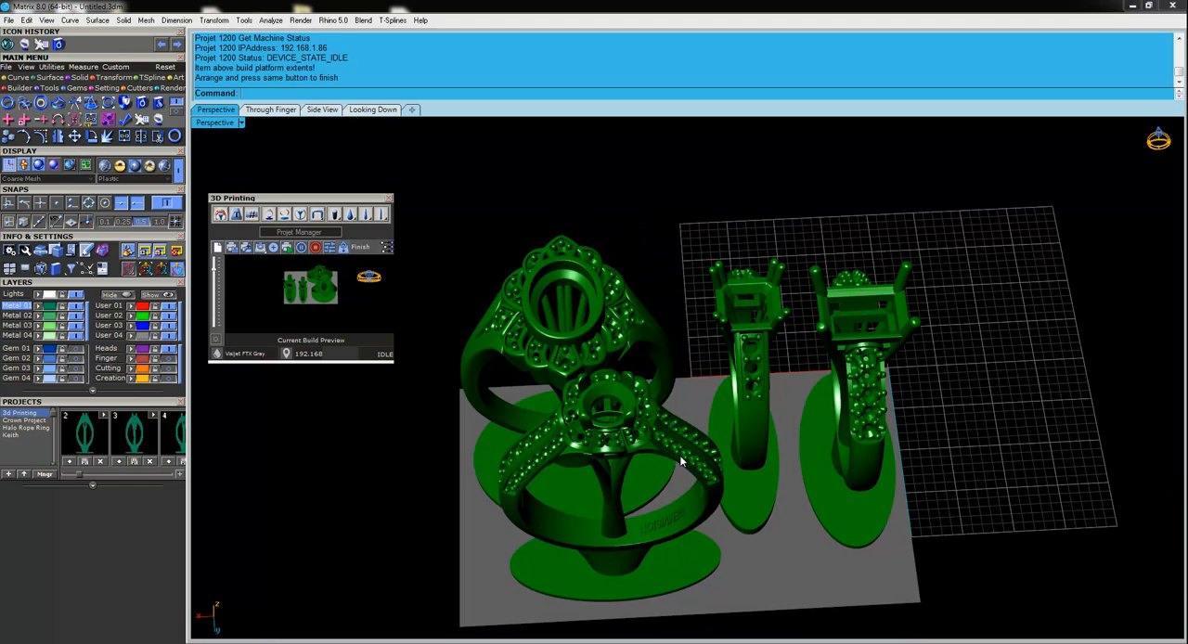
pyautogui.click(680, 461)
pyautogui.moveTo(575, 495); pyautogui.dragTo(603, 493)
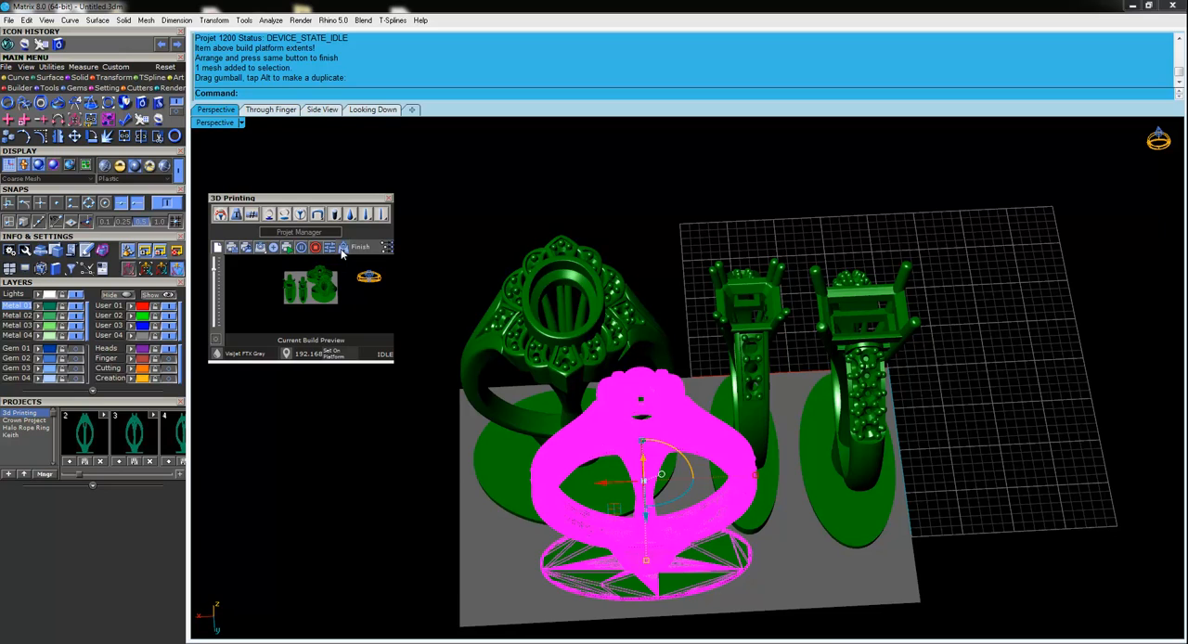
pyautogui.moveTo(575, 225); pyautogui.dragTo(852, 314, button='right')
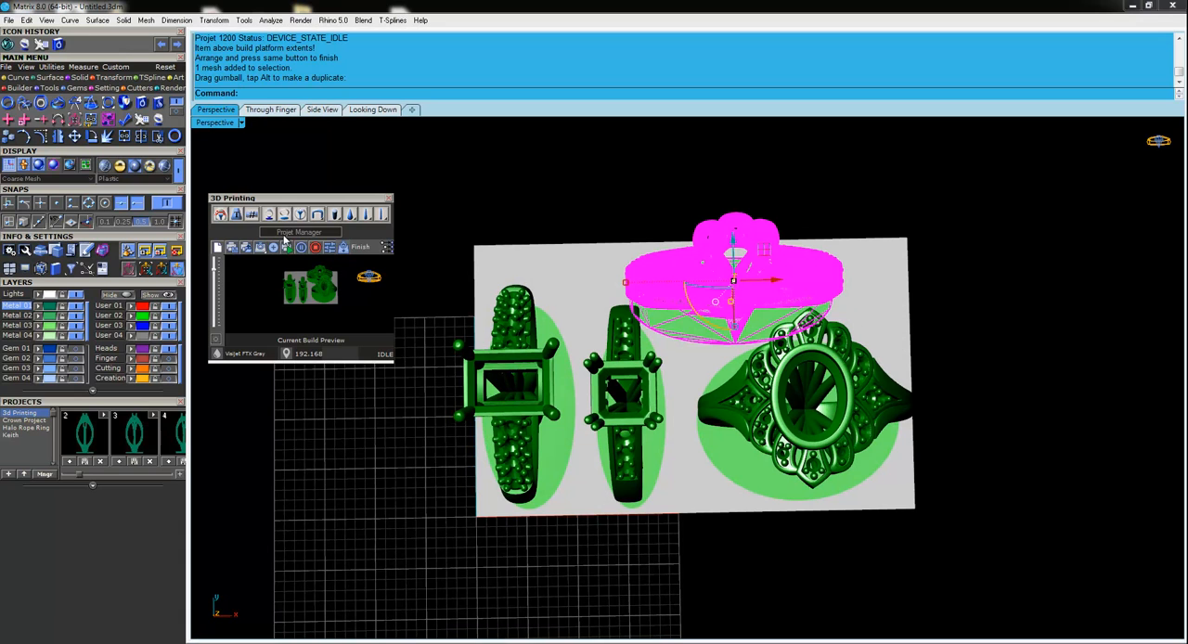
pyautogui.click(361, 247)
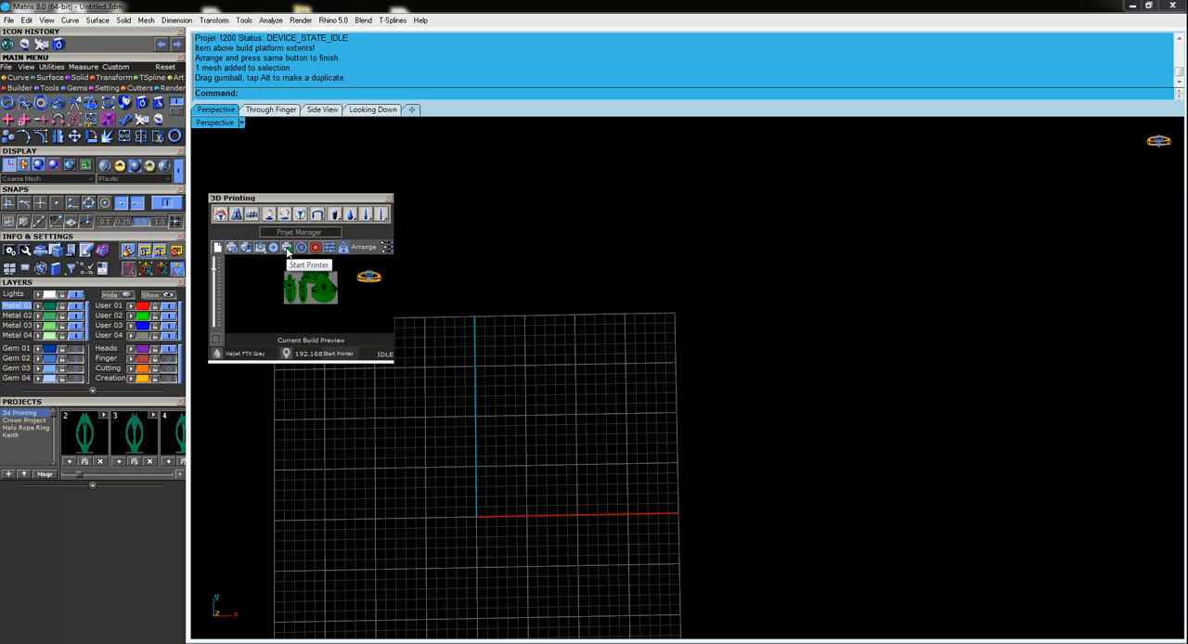
# Start the printer with the rearranged build and confirm preparing and building on a clean platform.
pyautogui.click(287, 249)
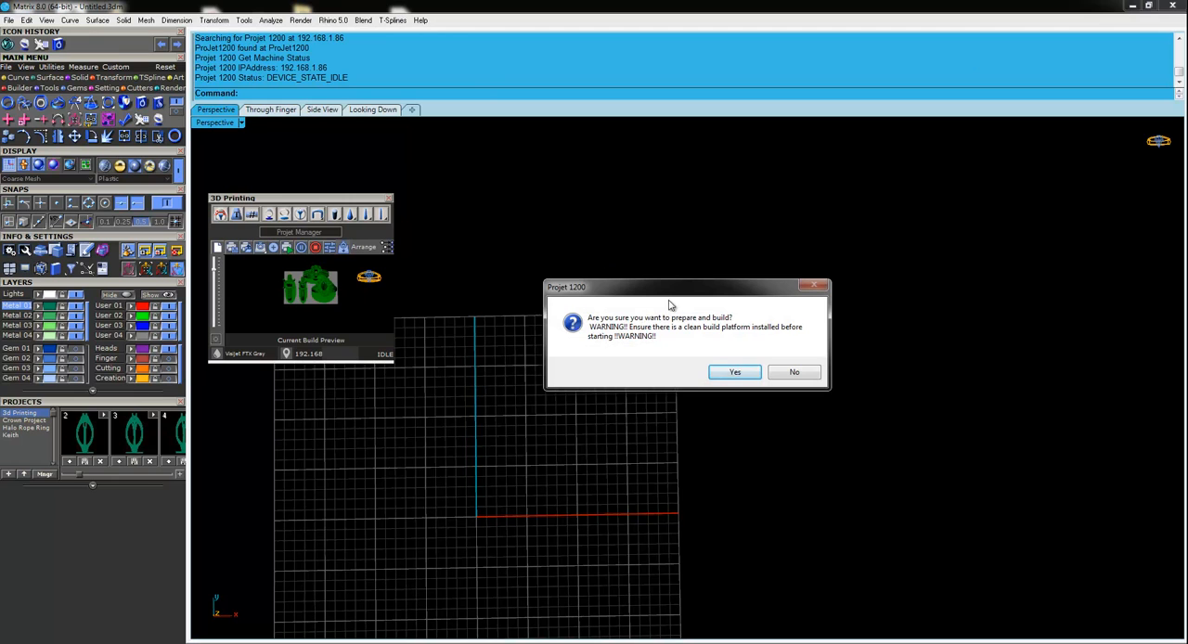
pyautogui.moveTo(669, 288); pyautogui.dragTo(634, 269)
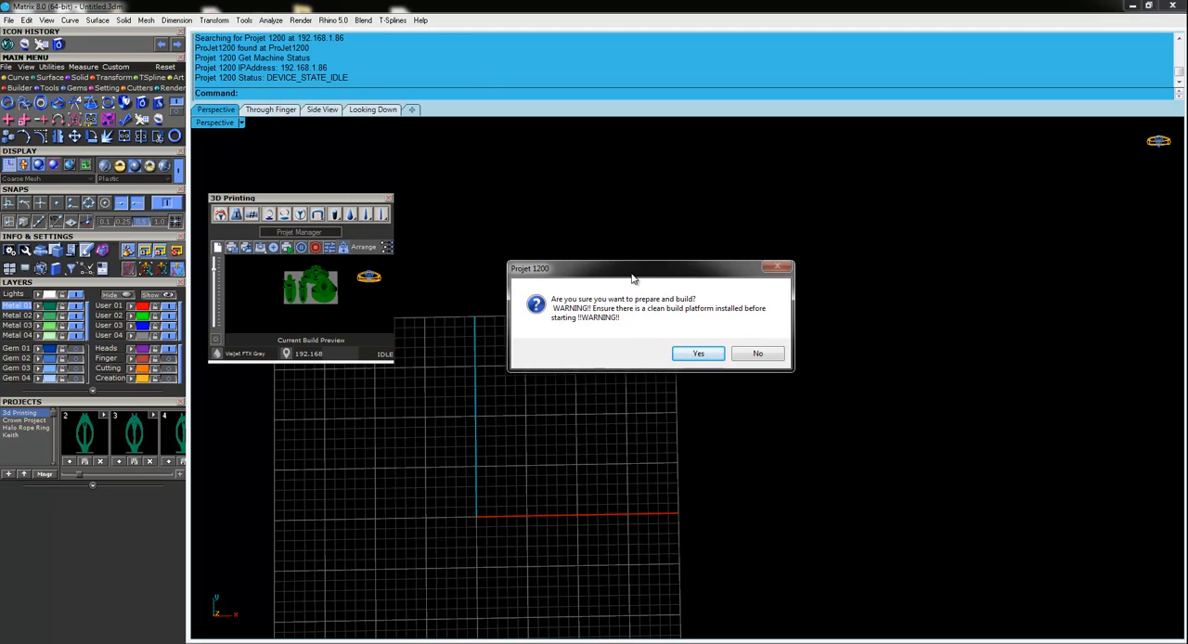
pyautogui.click(698, 355)
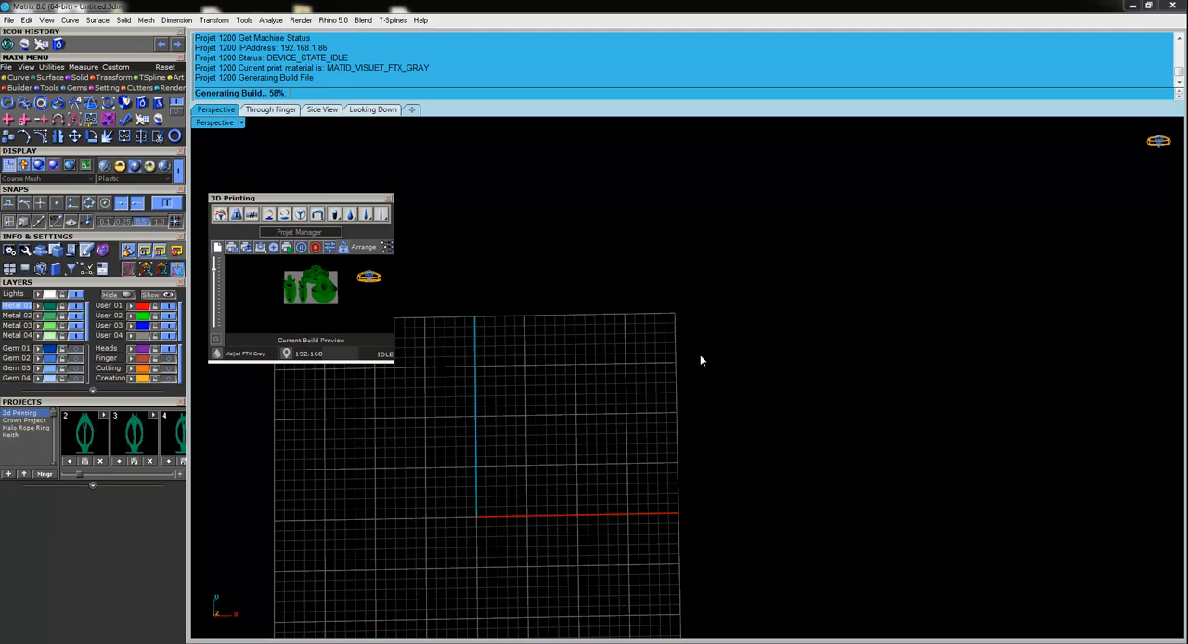